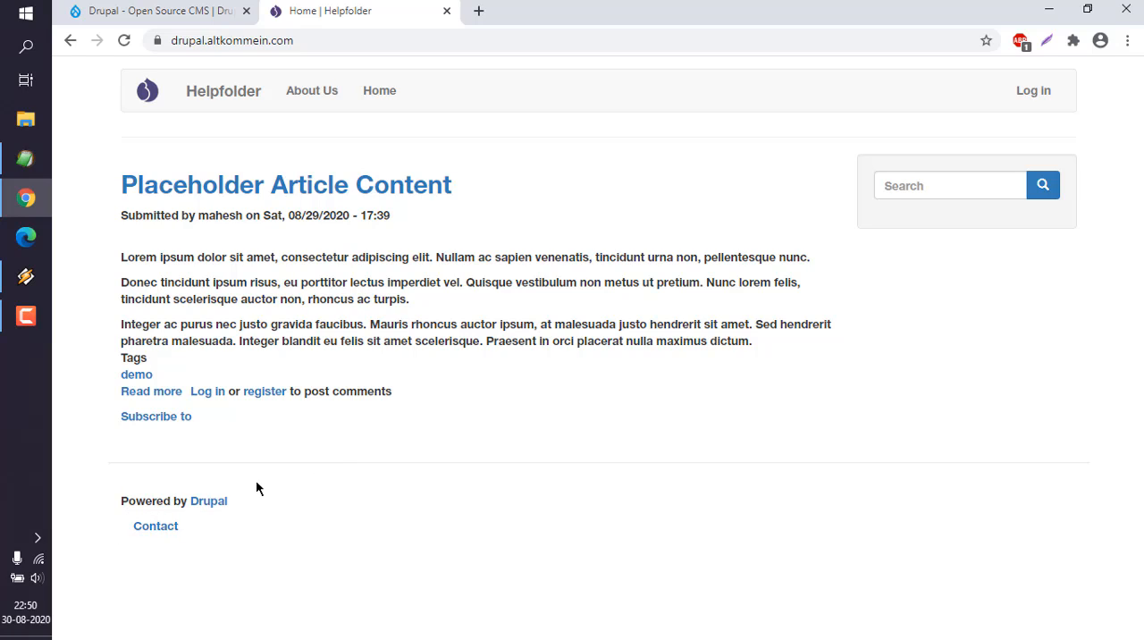
Step: Log in to the Helpfolder site with the account's username and password
{"action": "left_click", "coordinate": [1032, 91]}
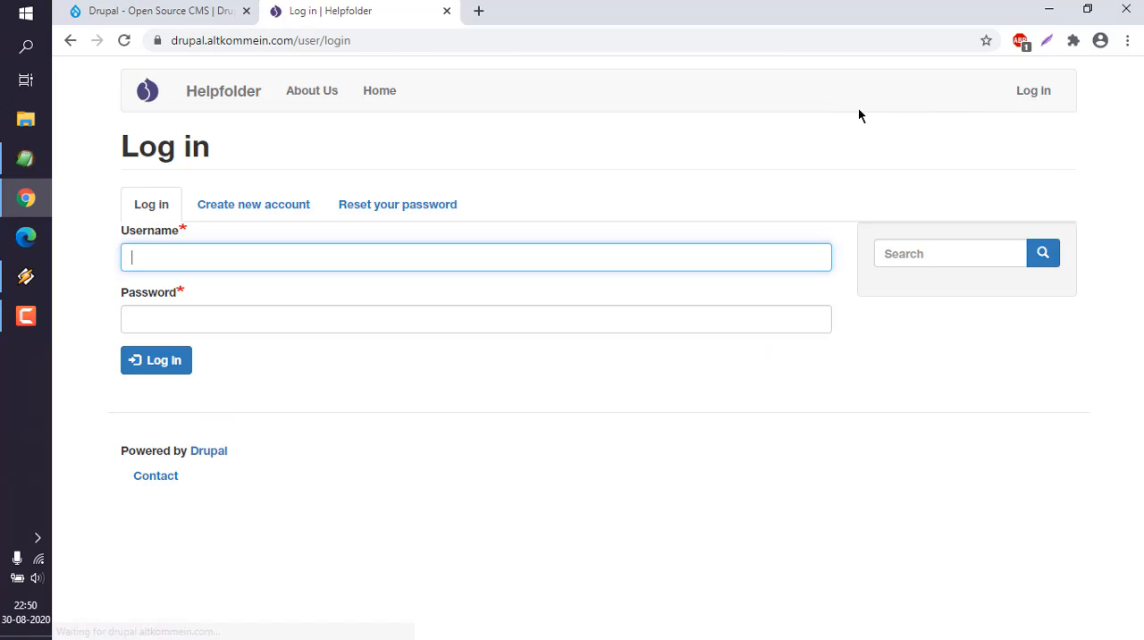
{"action": "type", "text": "mahesh"}
{"action": "key", "text": "Tab"}
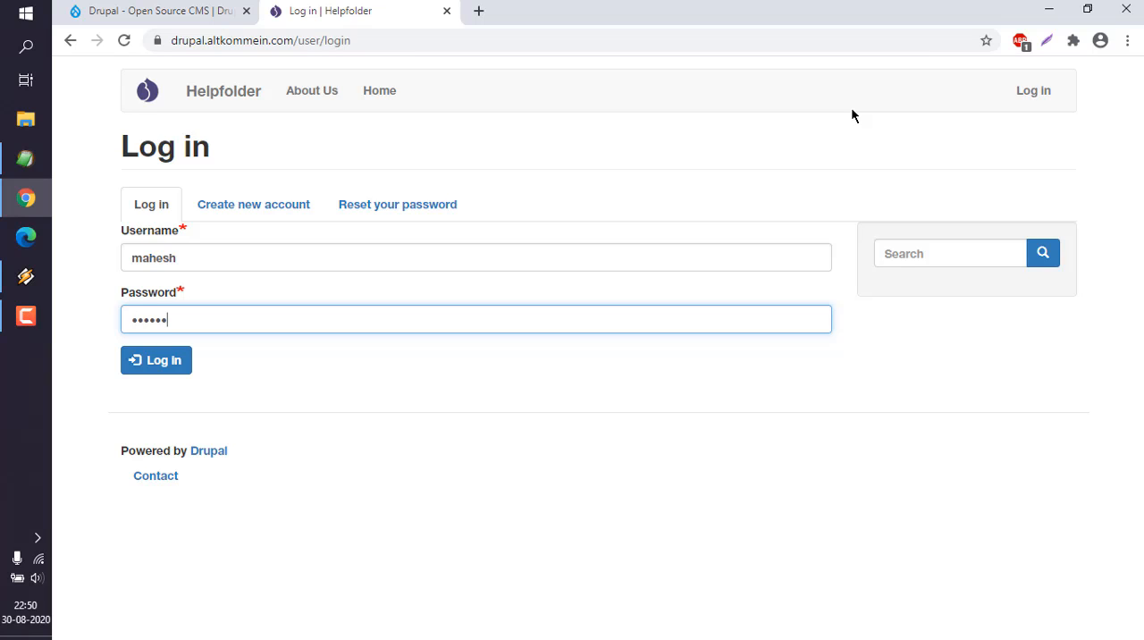
{"action": "key", "text": "Return"}
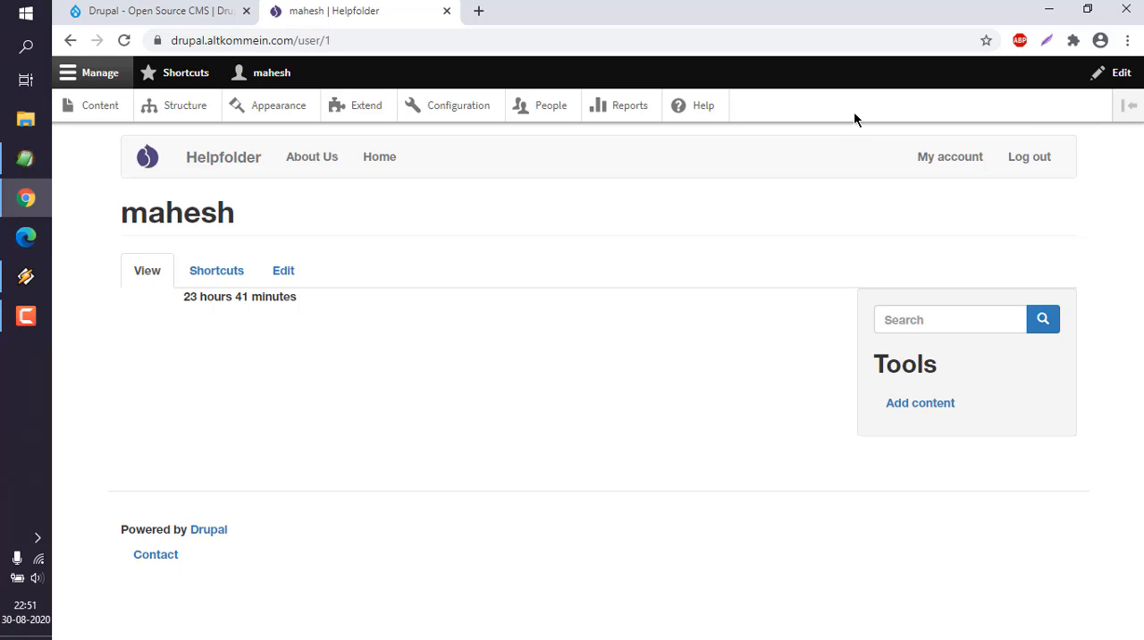
Step: Open the site's Bootstrap block layout and view the region choices for the Powered by Drupal footer block
{"action": "left_click", "coordinate": [176, 113]}
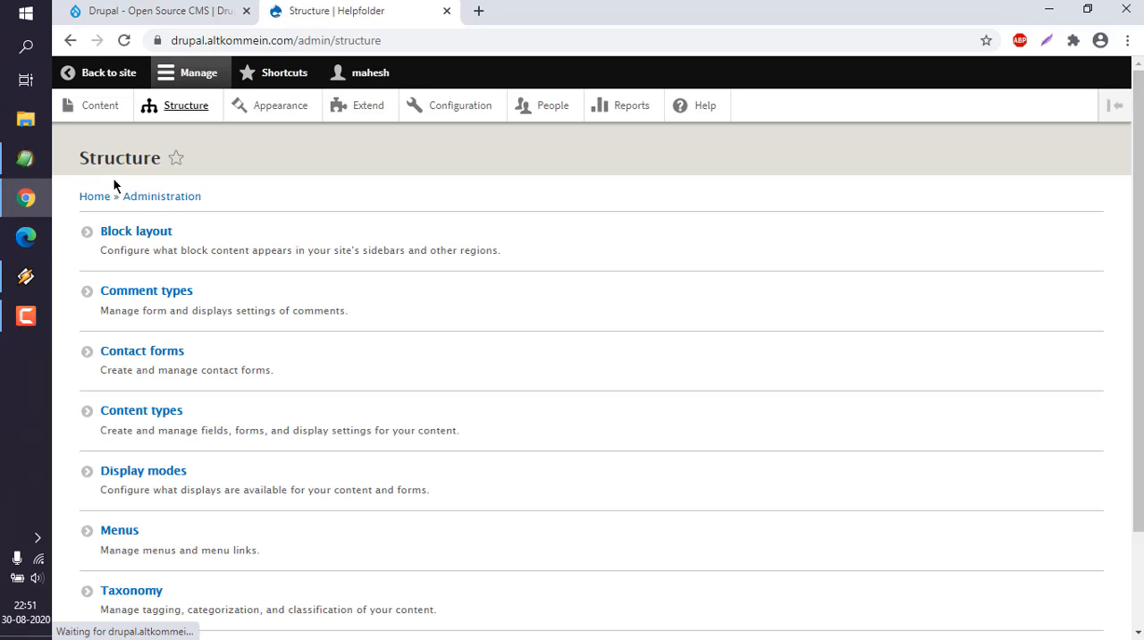
{"action": "left_click", "coordinate": [150, 234]}
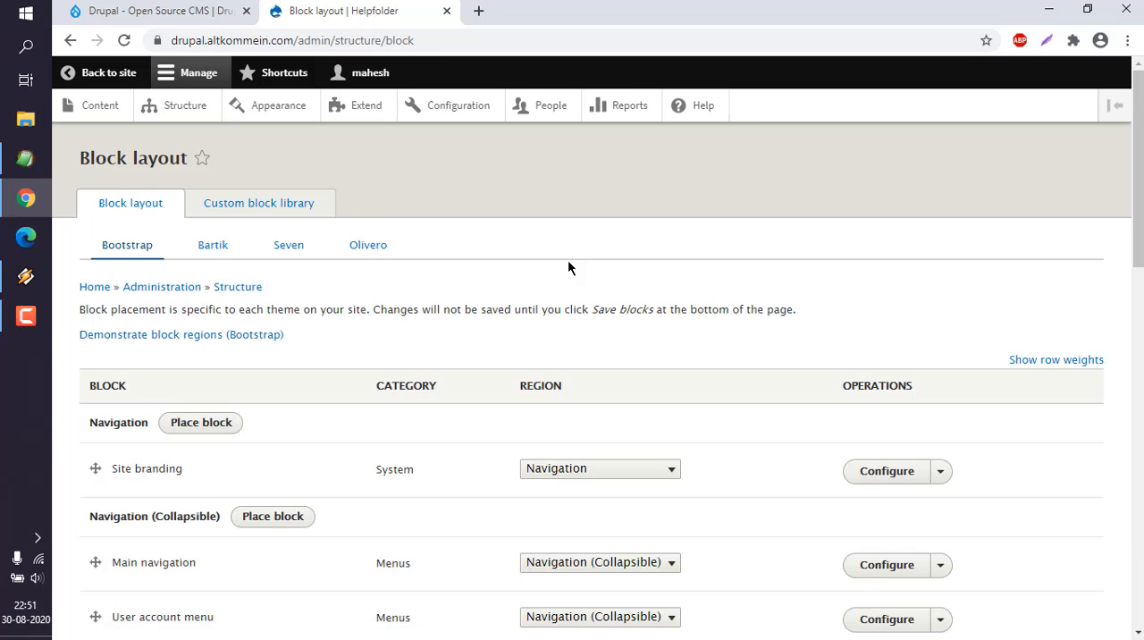
{"action": "left_click_drag", "start_coordinate": [1139, 189], "coordinate": [1139, 189]}
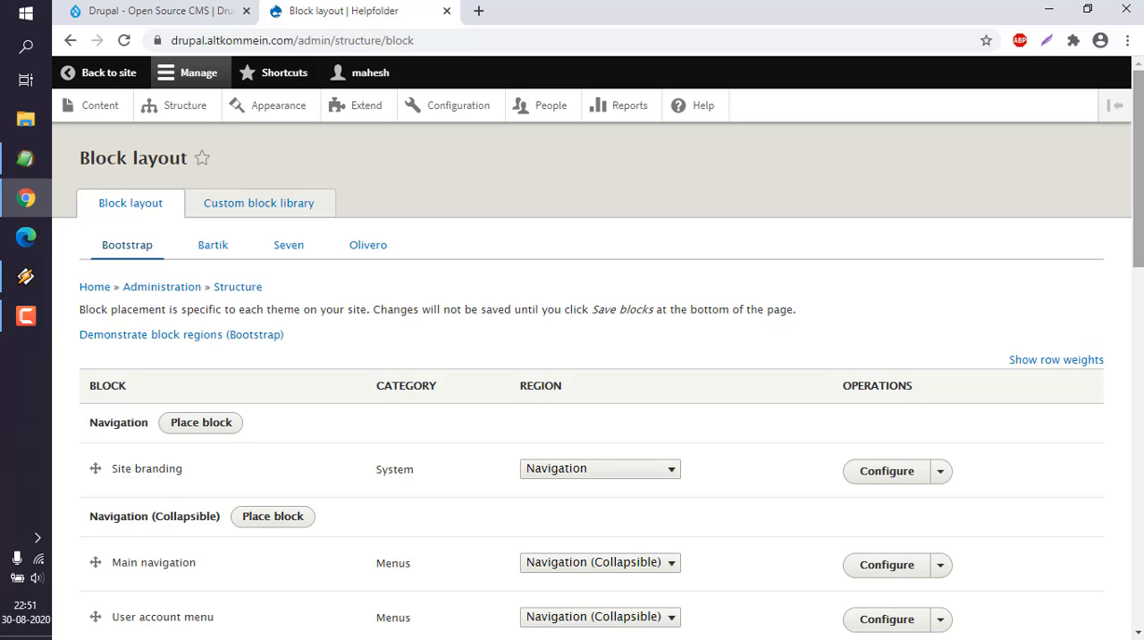
{"action": "left_click_drag", "start_coordinate": [1139, 189], "coordinate": [1137, 545]}
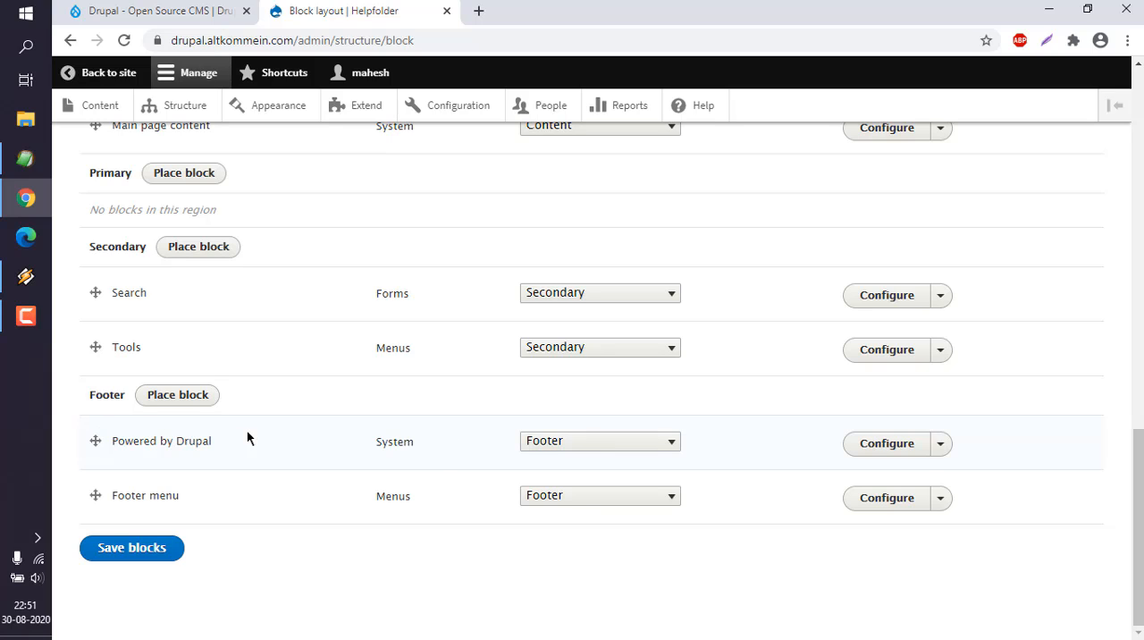
{"action": "left_click", "coordinate": [592, 447]}
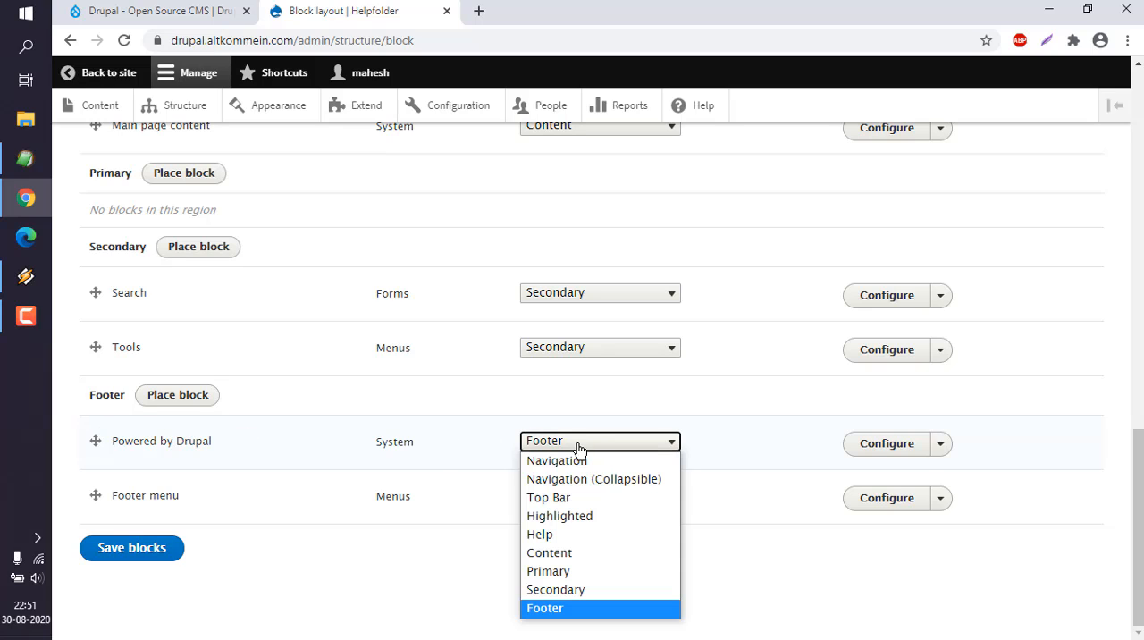
{"action": "left_click", "coordinate": [714, 430]}
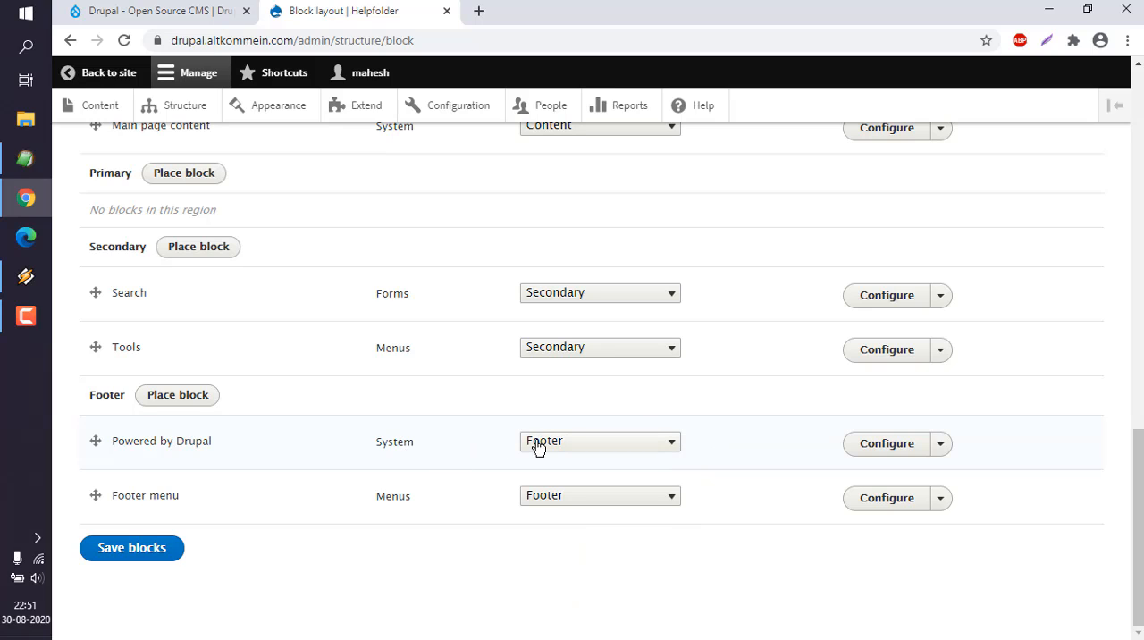
Step: Configure the Powered by Drupal block with the title Copyright and enable Display title
{"action": "left_click", "coordinate": [908, 445]}
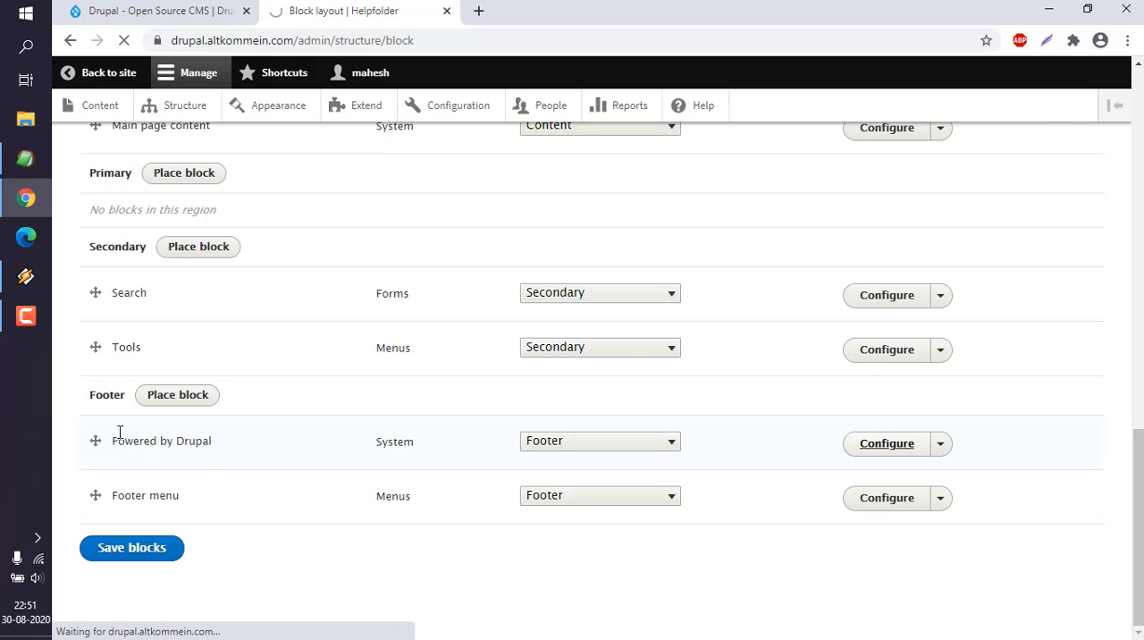
{"action": "scroll", "coordinate": [457, 597], "scroll_direction": "down", "scroll_amount": 1}
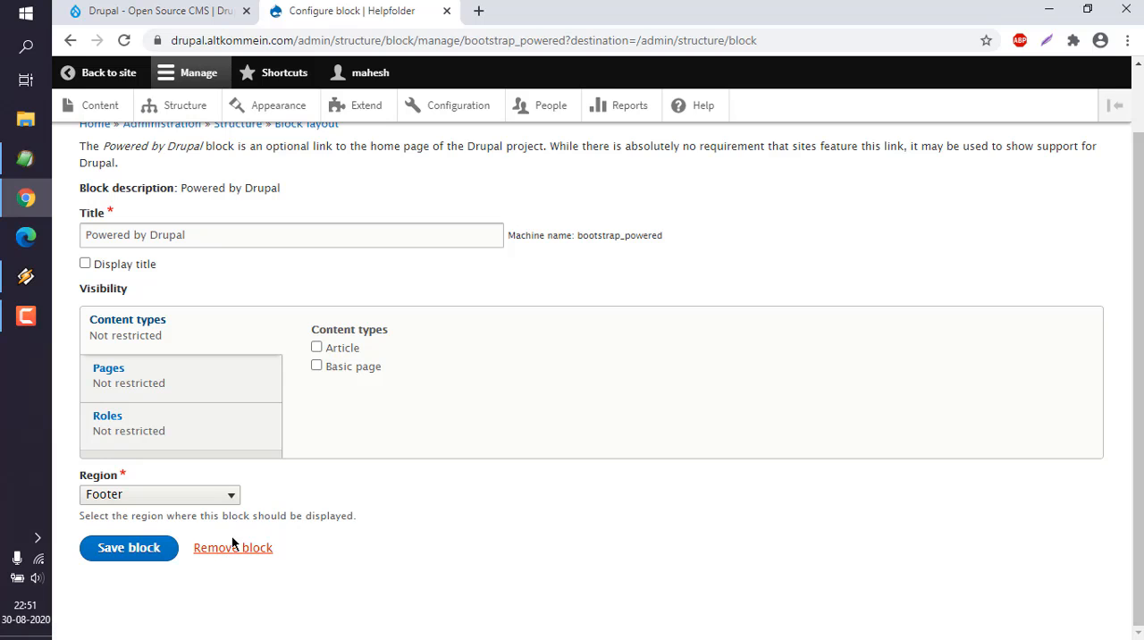
{"action": "scroll", "coordinate": [566, 453], "scroll_direction": "up", "scroll_amount": 1}
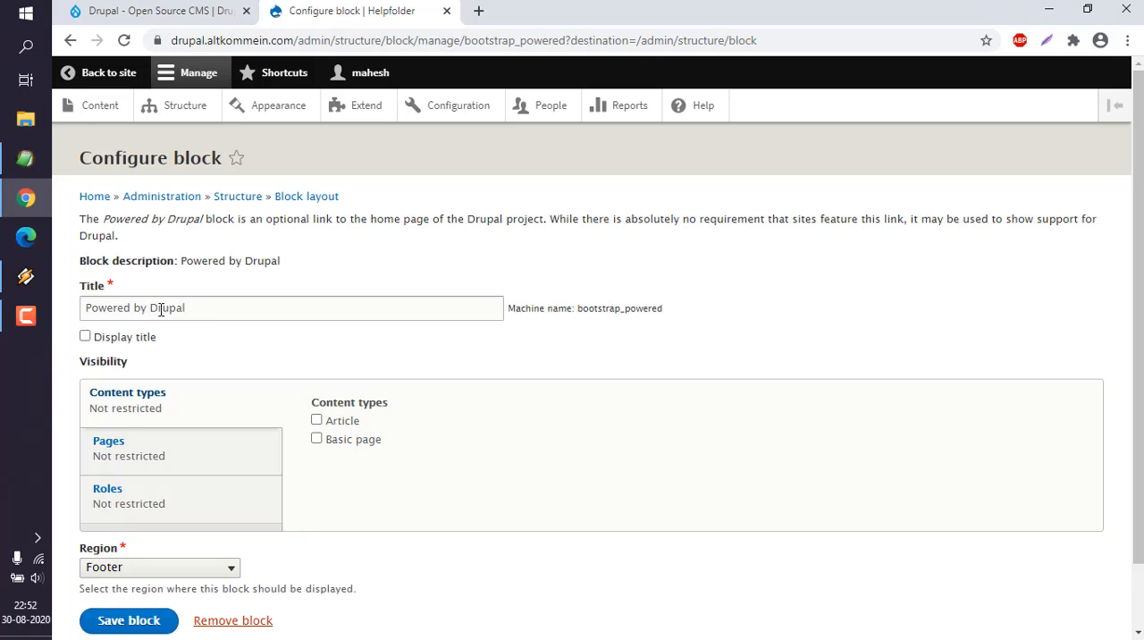
{"action": "left_click_drag", "start_coordinate": [193, 309], "coordinate": [62, 303]}
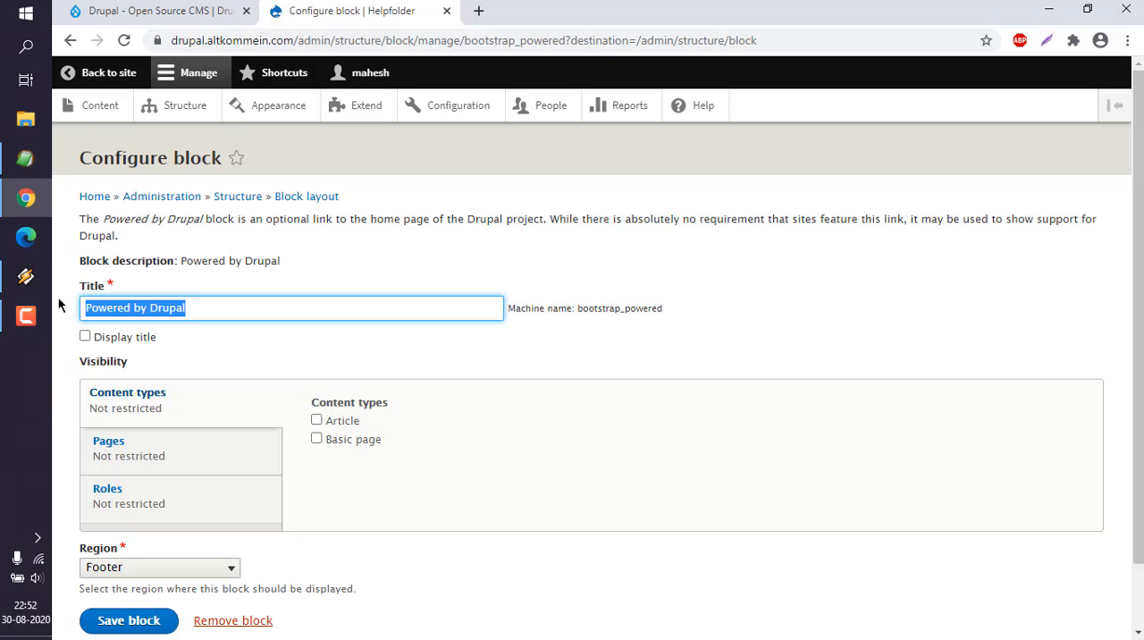
{"action": "type", "text": "C"}
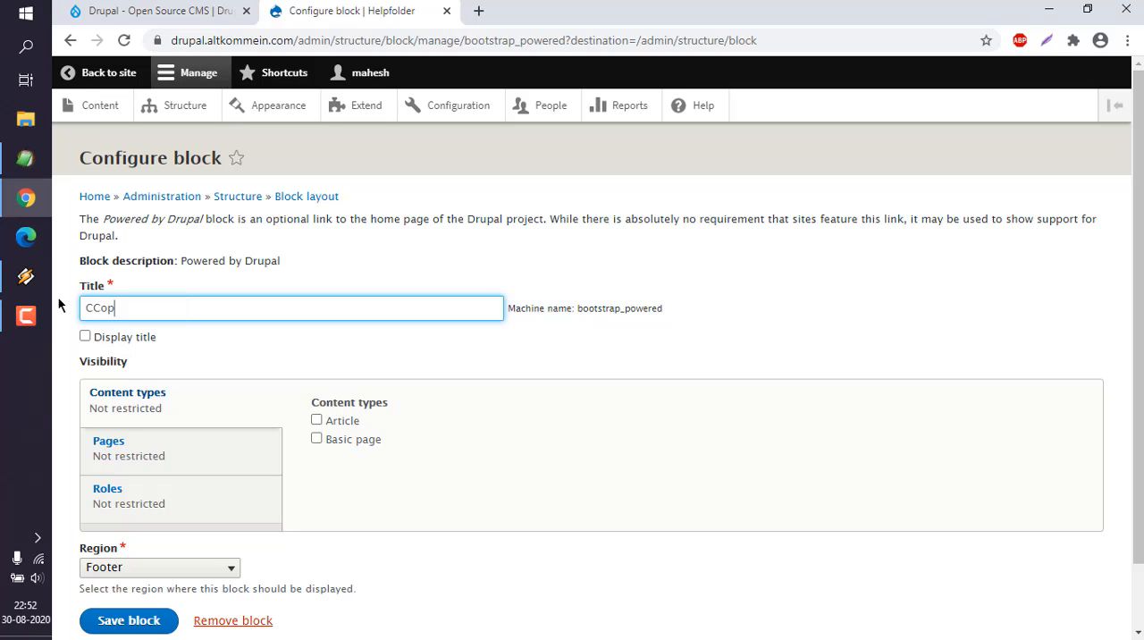
{"action": "type", "text": "Cop"}
{"action": "key", "text": "BackSpace"}
{"action": "key", "text": "BackSpace"}
{"action": "type", "text": "opyrigh"}
{"action": "left_click", "coordinate": [206, 462]}
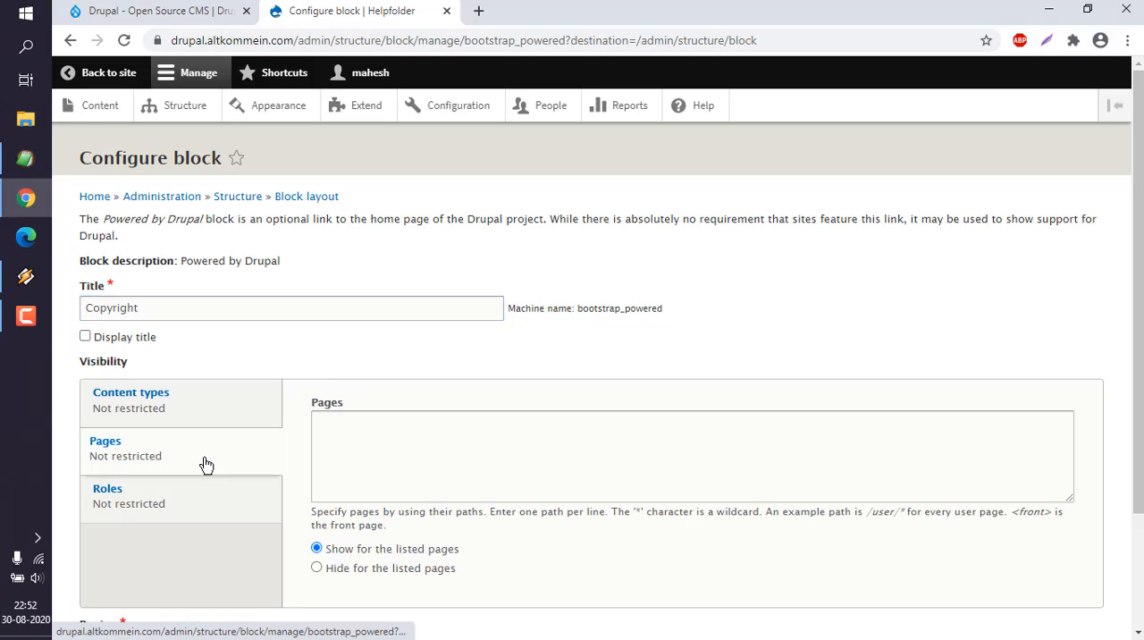
{"action": "left_click", "coordinate": [86, 337]}
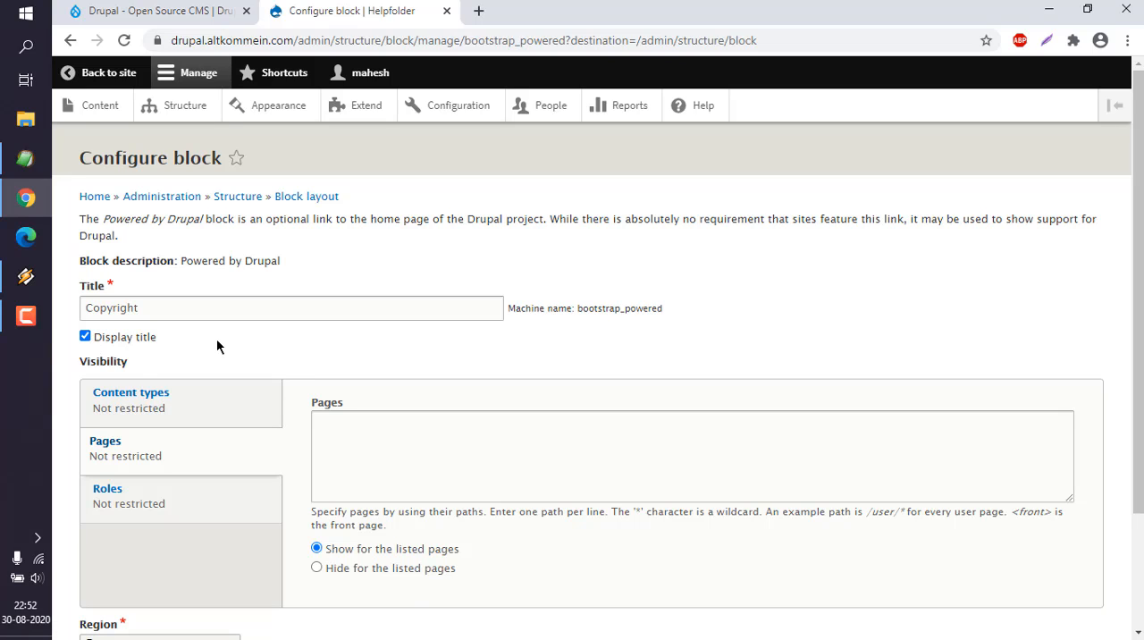
Step: Review the block's region and its page, content type and role visibility options, and save the block in the Footer region
{"action": "scroll", "coordinate": [217, 338], "scroll_direction": "down", "scroll_amount": 2}
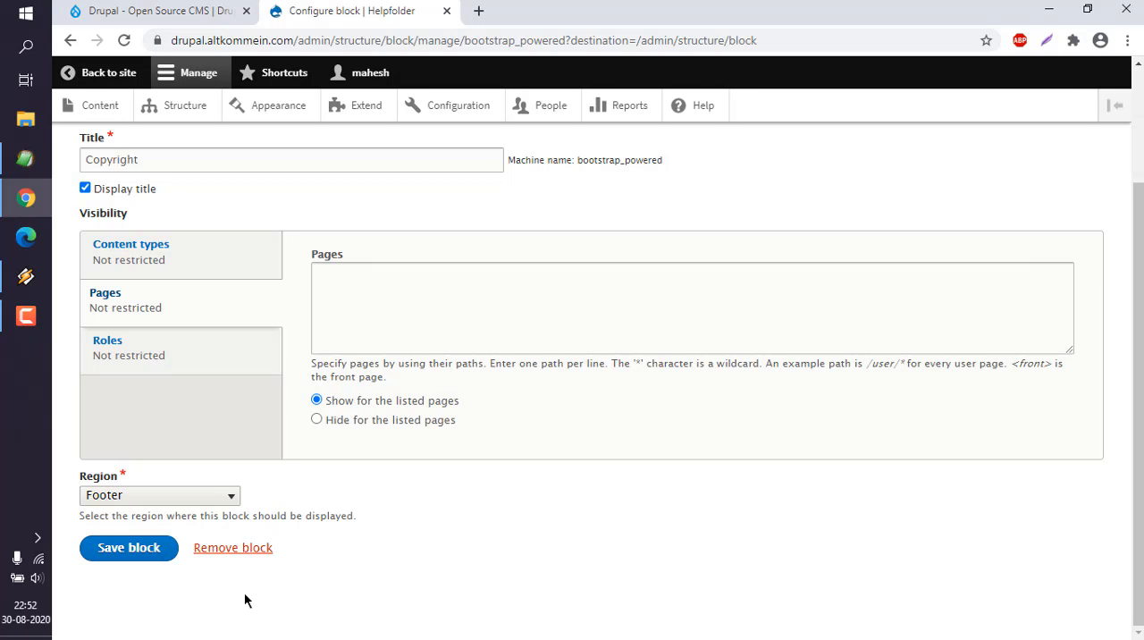
{"action": "left_click", "coordinate": [188, 503]}
{"action": "left_click", "coordinate": [407, 473]}
{"action": "left_click", "coordinate": [335, 275]}
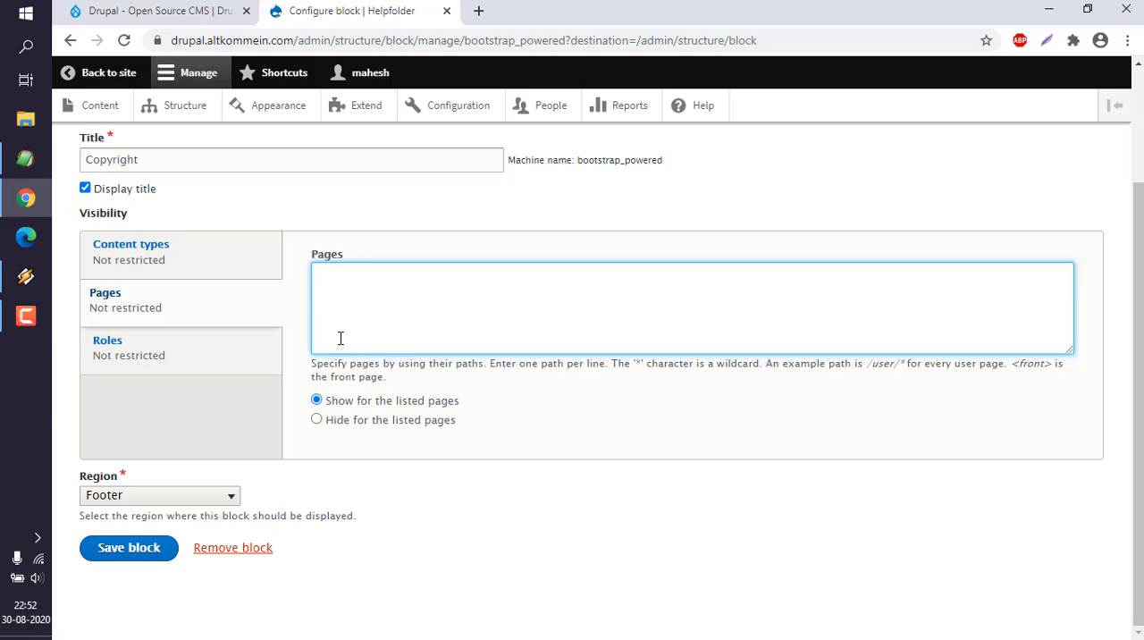
{"action": "left_click", "coordinate": [178, 272]}
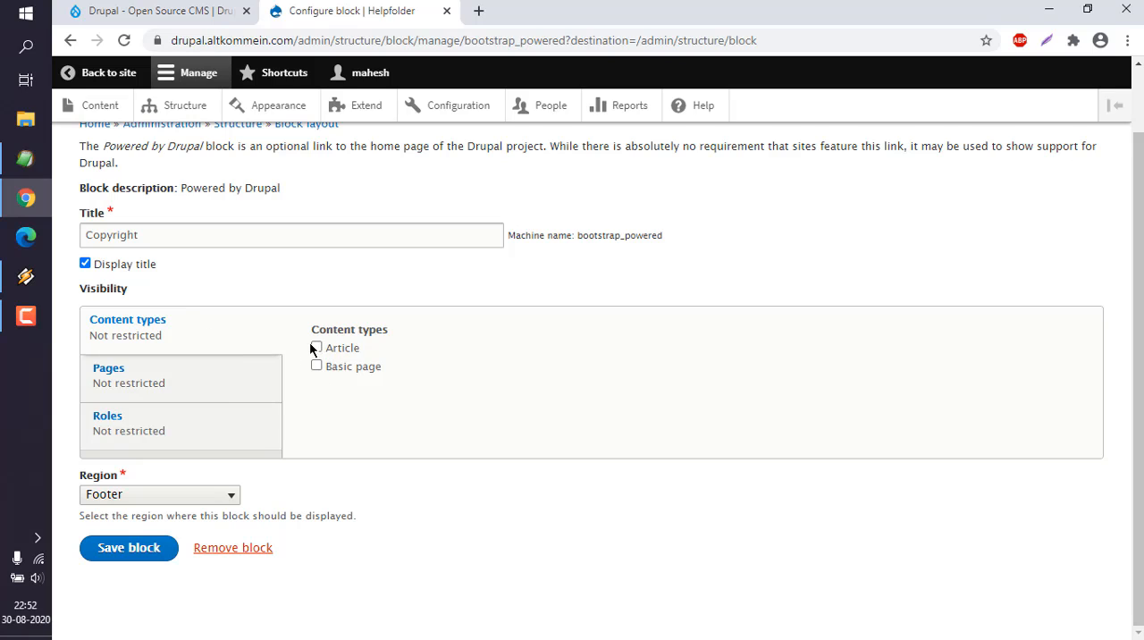
{"action": "left_click", "coordinate": [206, 421]}
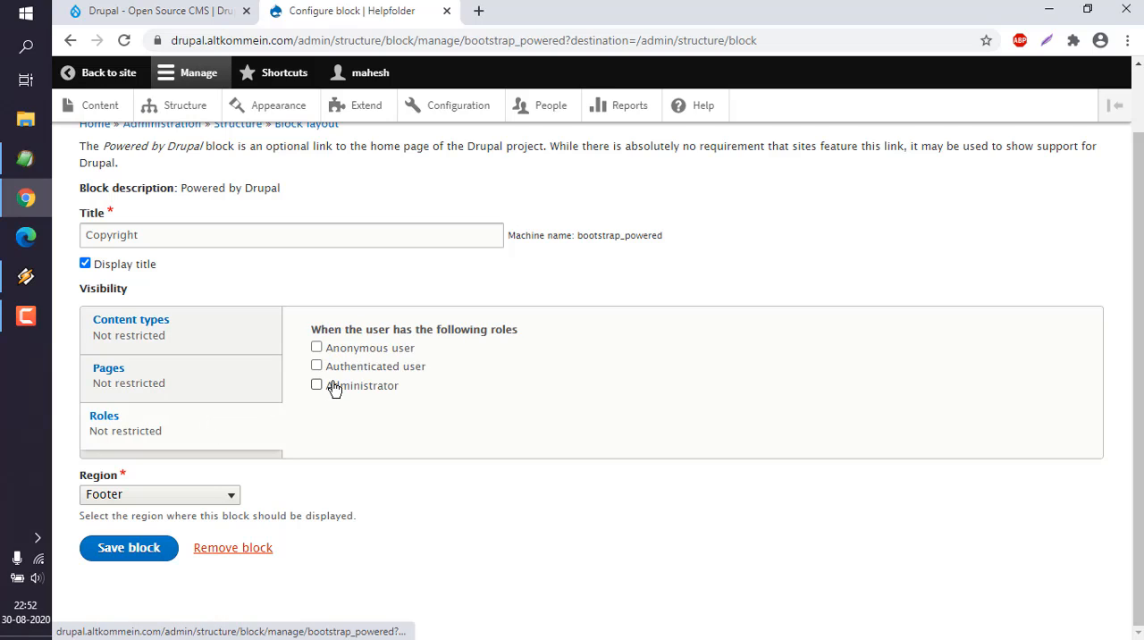
{"action": "left_click_drag", "start_coordinate": [362, 328], "coordinate": [319, 324]}
{"action": "left_click", "coordinate": [418, 323]}
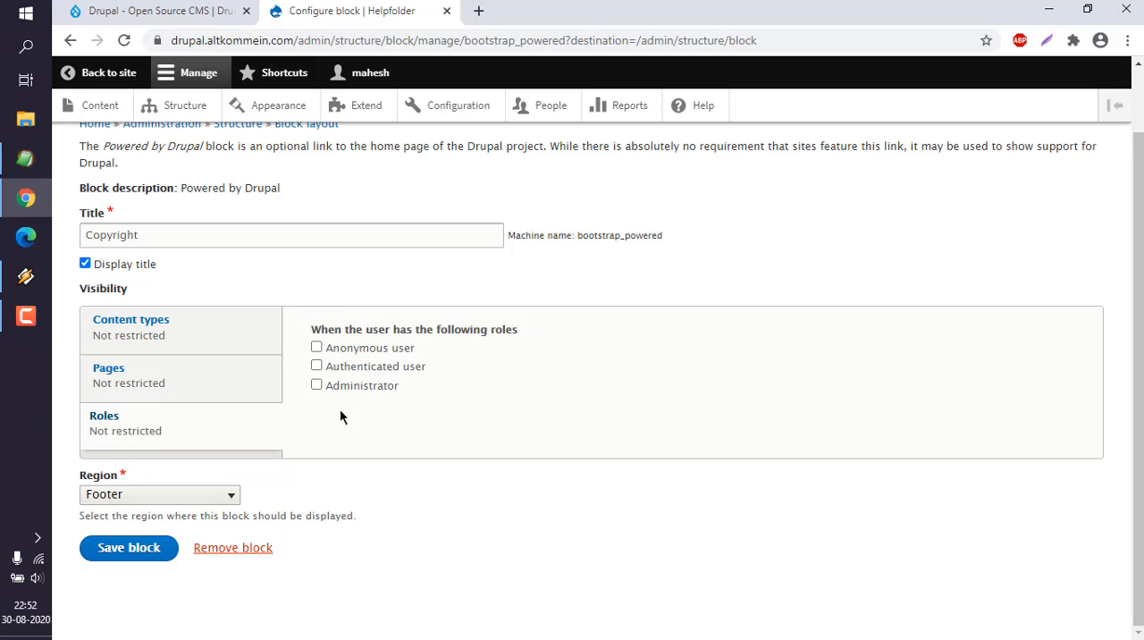
{"action": "left_click", "coordinate": [114, 549]}
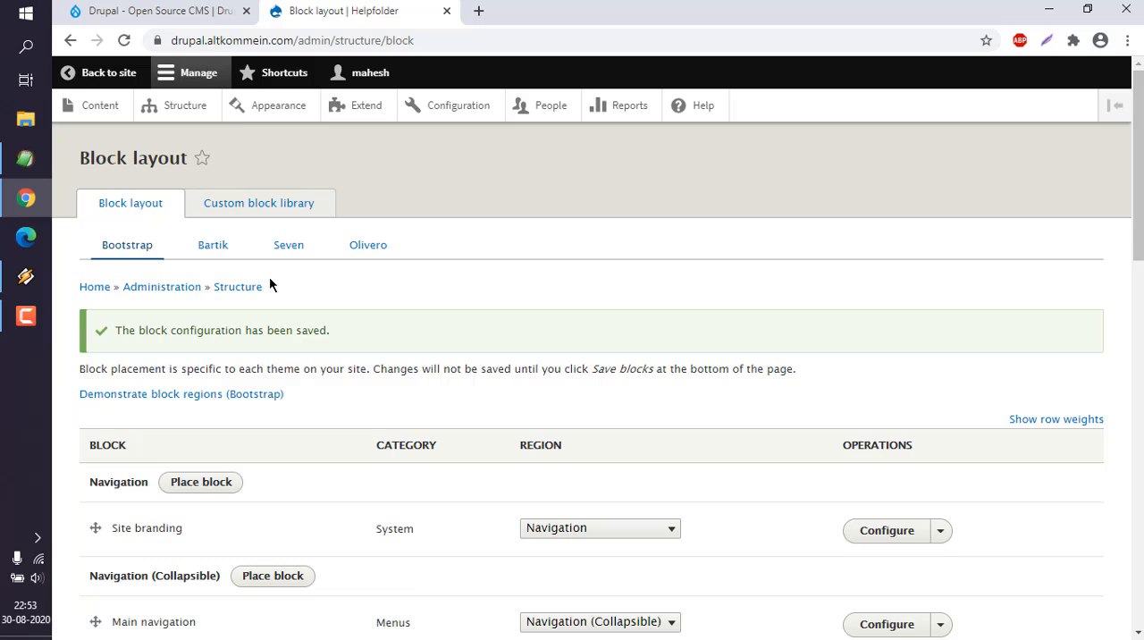
Step: Open the site in a separate browser tab and check how the footer block appears
{"action": "right_click", "coordinate": [107, 75]}
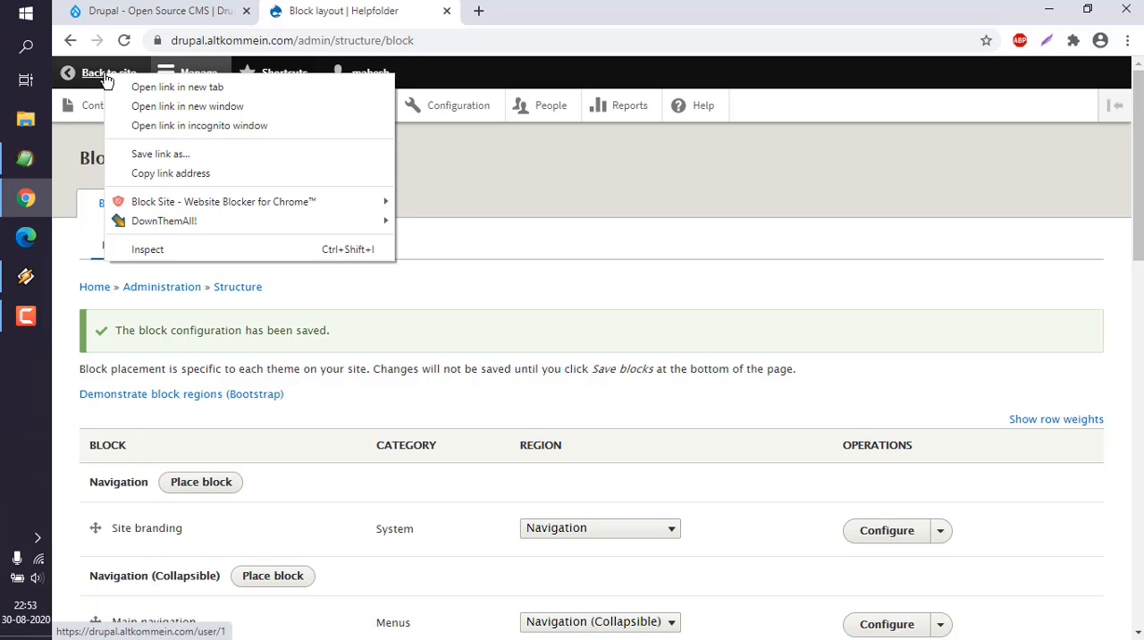
{"action": "left_click", "coordinate": [115, 86]}
{"action": "left_click", "coordinate": [510, 10]}
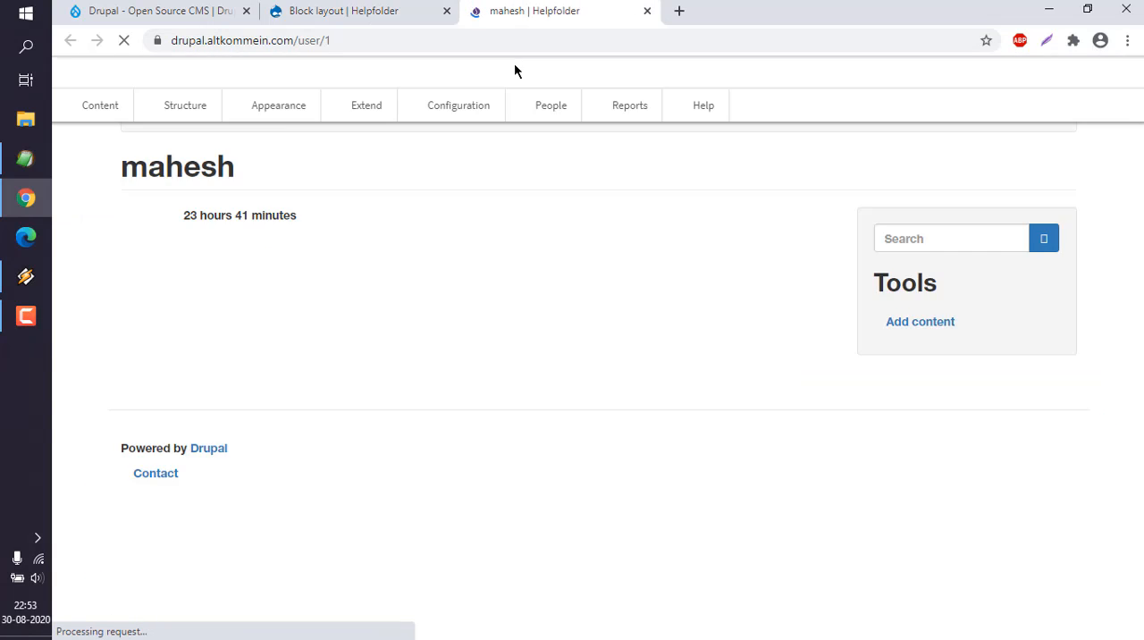
{"action": "mouse_move", "coordinate": [120, 527]}
{"action": "left_mouse_down"}
{"action": "mouse_move", "coordinate": [260, 533]}
{"action": "mouse_move", "coordinate": [120, 529]}
{"action": "left_mouse_up"}
{"action": "left_click", "coordinate": [260, 534]}
{"action": "left_click", "coordinate": [158, 492]}
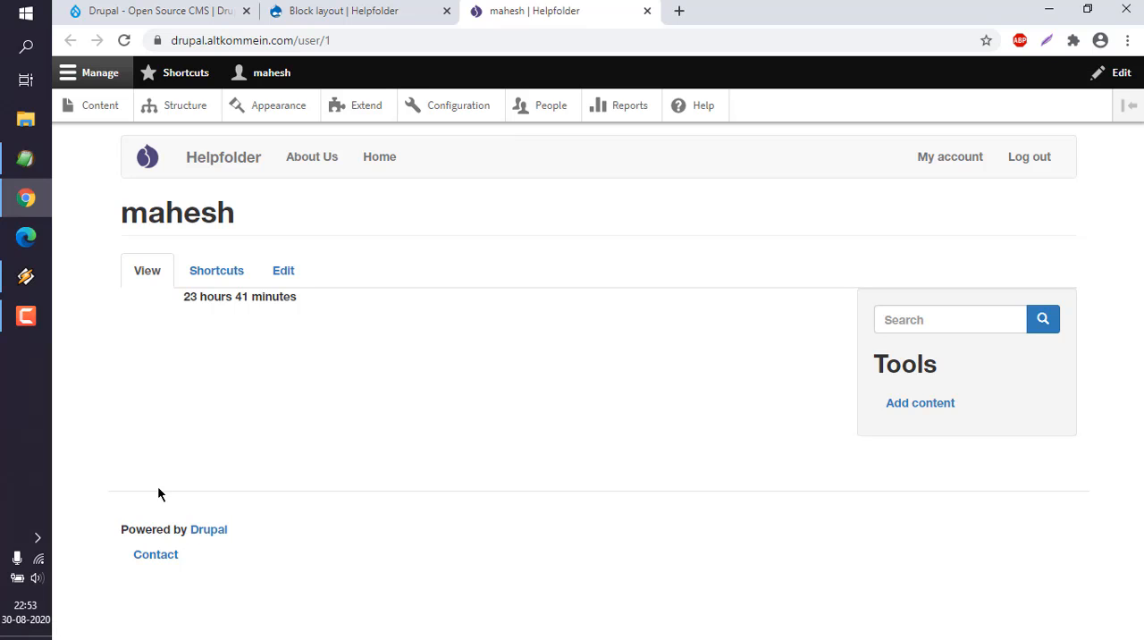
Step: Return to the block layout, open the Copyright footer block's configuration and remove the block
{"action": "left_click", "coordinate": [354, 12]}
{"action": "scroll", "coordinate": [415, 260], "scroll_direction": "down", "scroll_amount": 15}
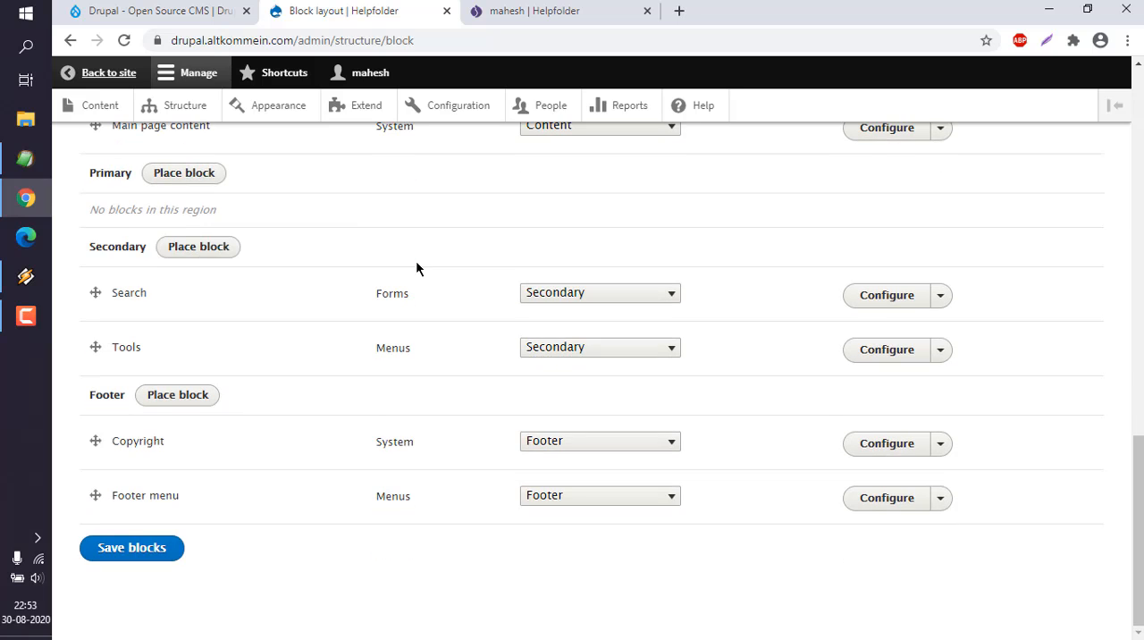
{"action": "left_click", "coordinate": [903, 444]}
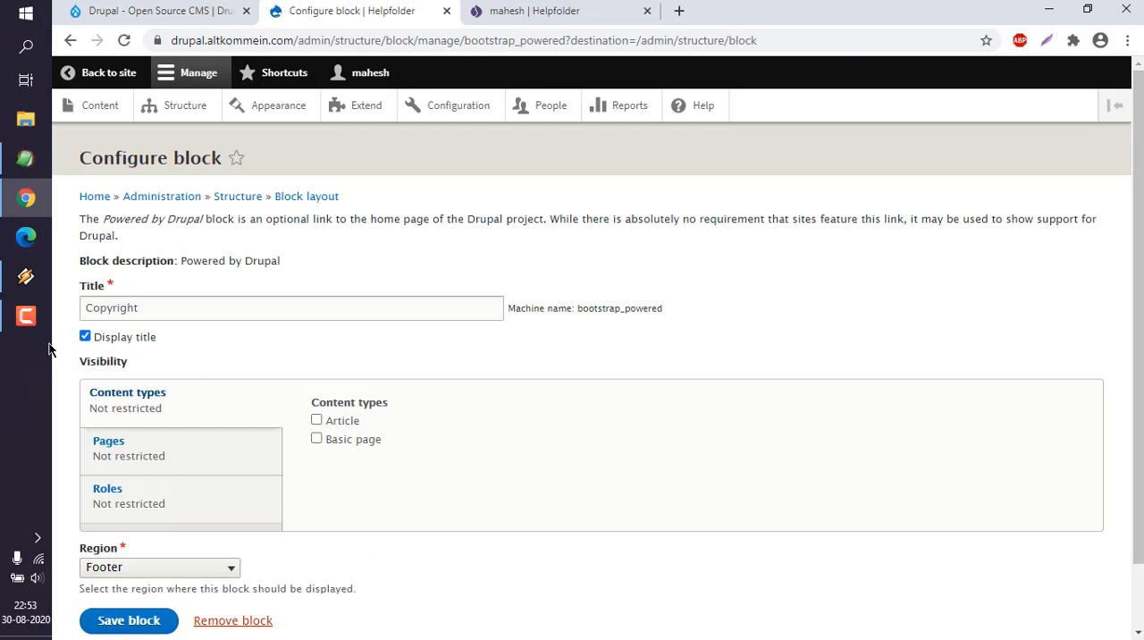
{"action": "left_click", "coordinate": [84, 337]}
{"action": "left_click", "coordinate": [237, 622]}
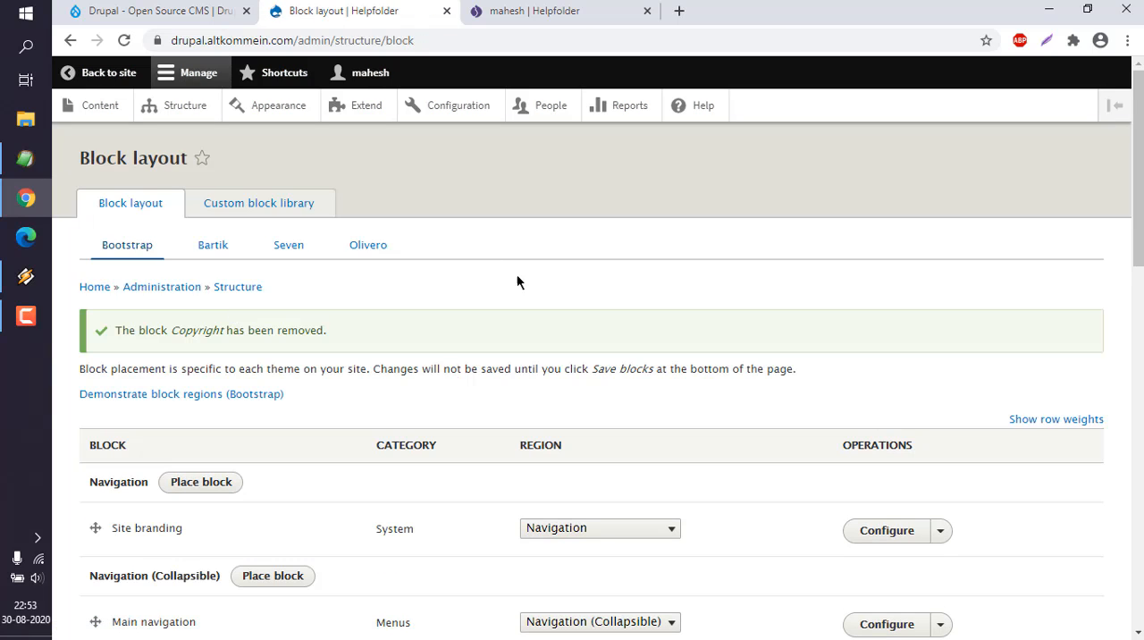
Step: Reload the site page in the other browser tab and inspect the footer for the removed block
{"action": "left_click", "coordinate": [535, 9]}
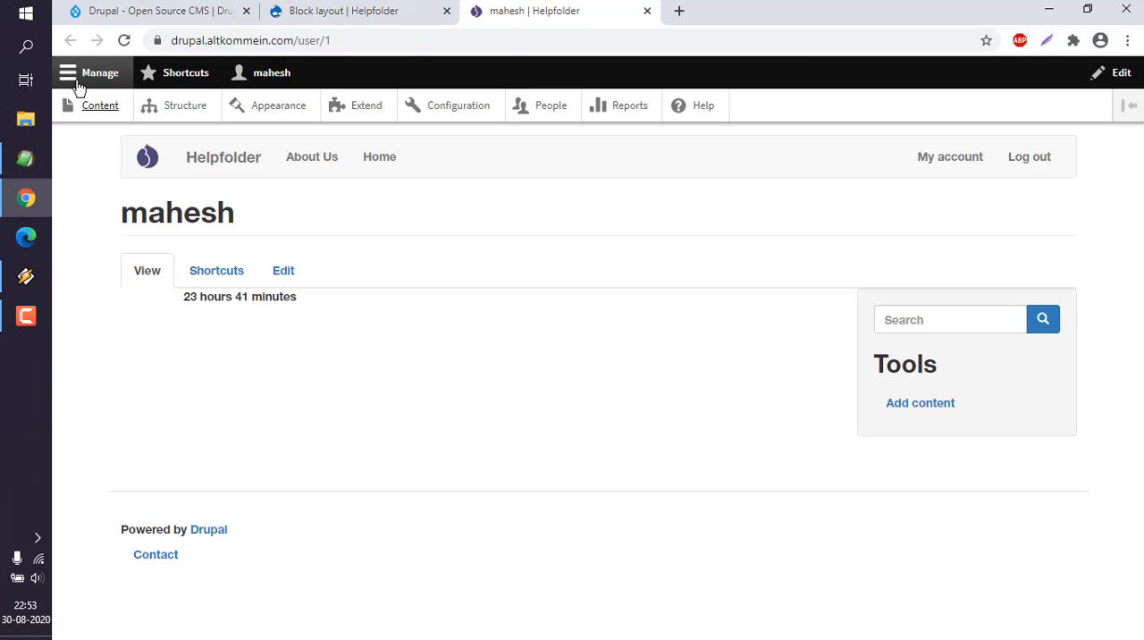
{"action": "left_click", "coordinate": [122, 42]}
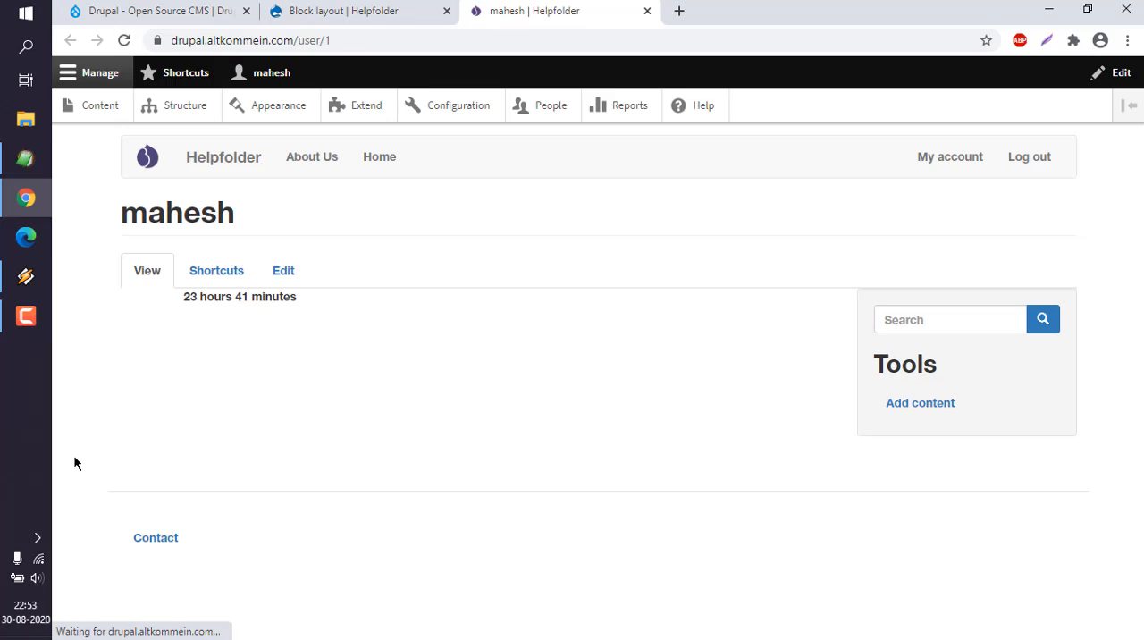
{"action": "left_click_drag", "start_coordinate": [131, 510], "coordinate": [277, 519]}
{"action": "left_click", "coordinate": [118, 510]}
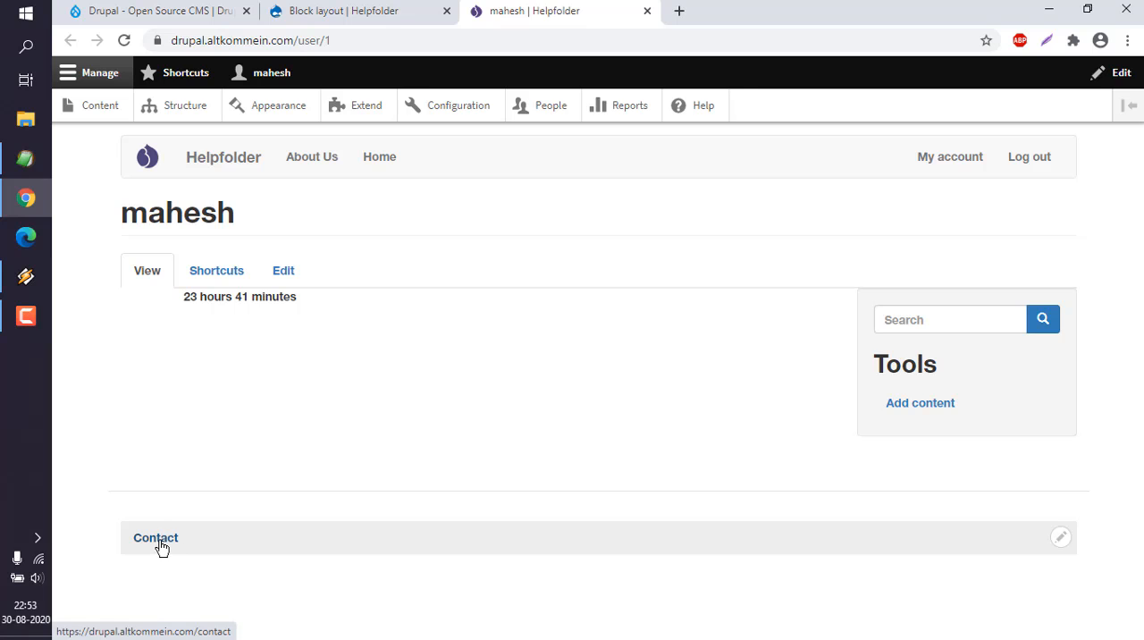
Step: Go back to the administration tab and reopen the block layout through the site's Structure page
{"action": "left_click", "coordinate": [313, 12]}
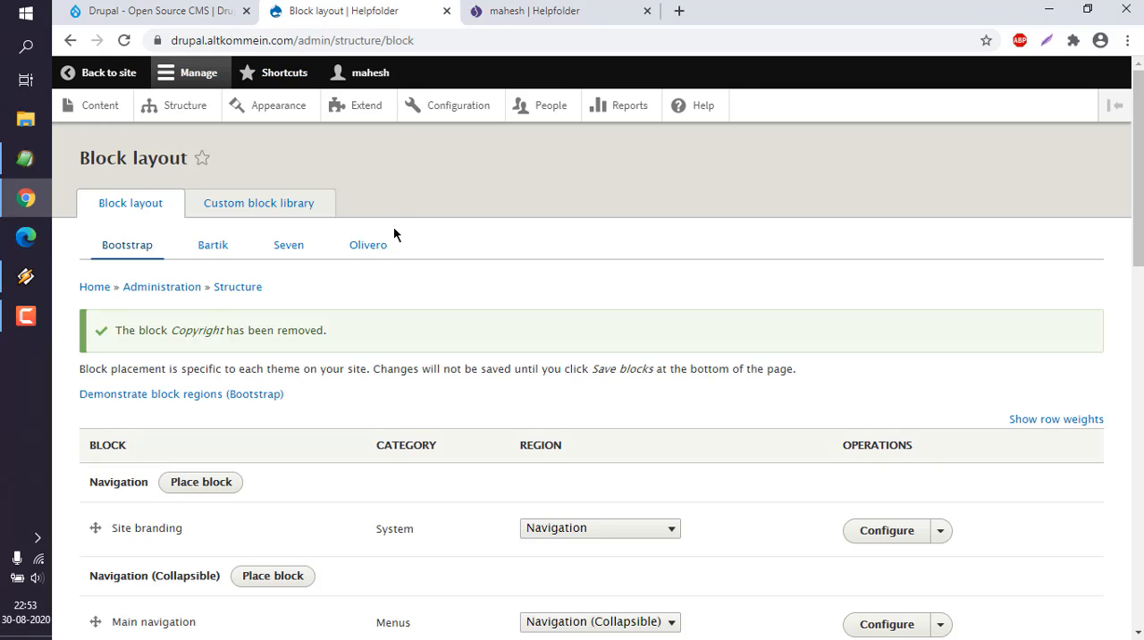
{"action": "scroll", "coordinate": [393, 234], "scroll_direction": "down", "scroll_amount": 10}
{"action": "scroll", "coordinate": [388, 368], "scroll_direction": "up", "scroll_amount": 10}
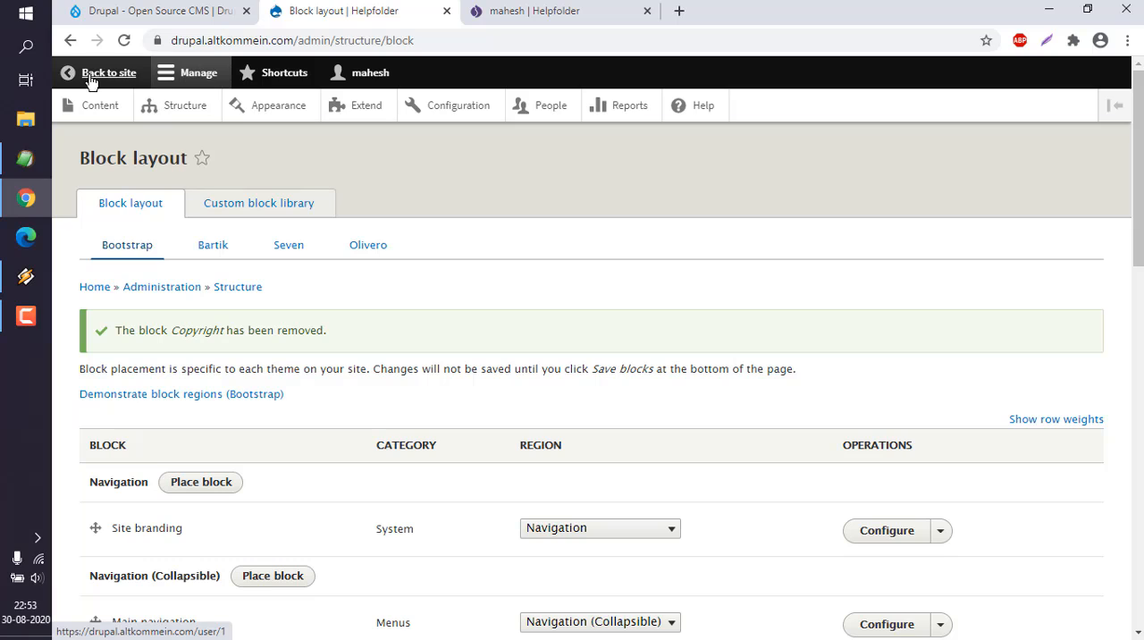
{"action": "left_click", "coordinate": [186, 109]}
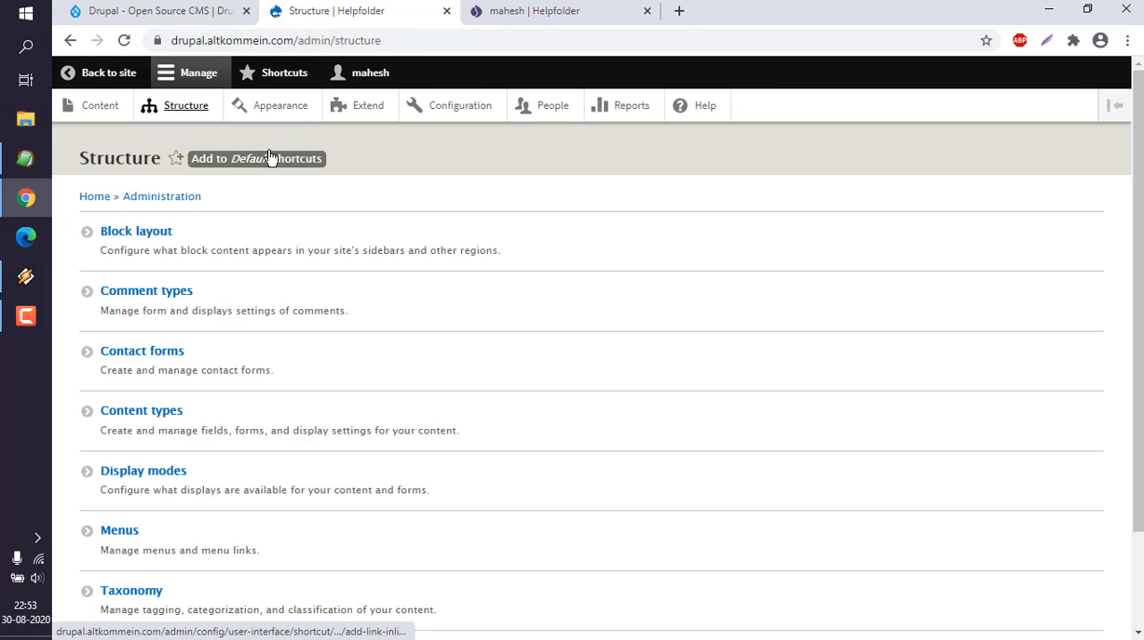
{"action": "left_click", "coordinate": [143, 234]}
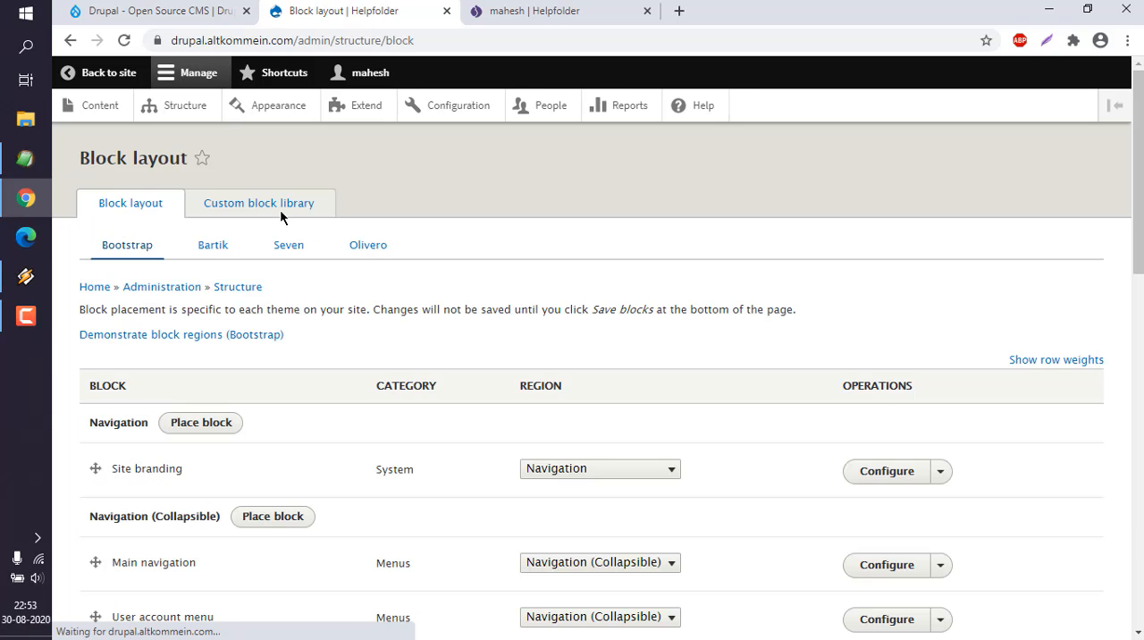
Step: Check the Footer region of the Bootstrap block layout, and reload the site's user page in the other browser tab to inspect its footer
{"action": "scroll", "coordinate": [280, 215], "scroll_direction": "down", "scroll_amount": 15}
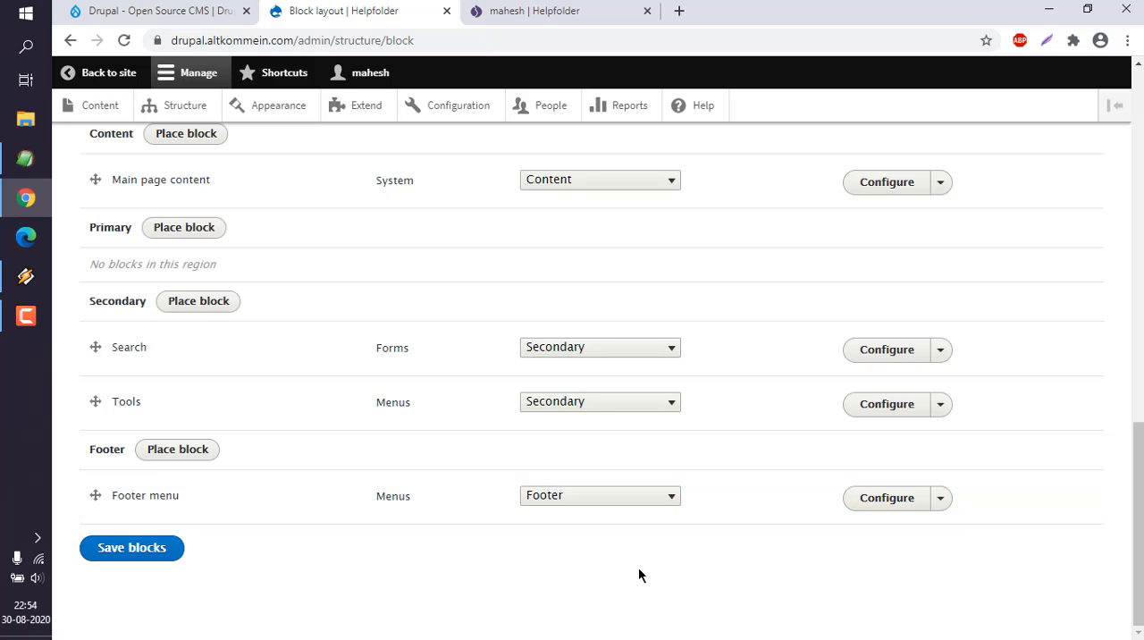
{"action": "scroll", "coordinate": [524, 344], "scroll_direction": "up", "scroll_amount": 10}
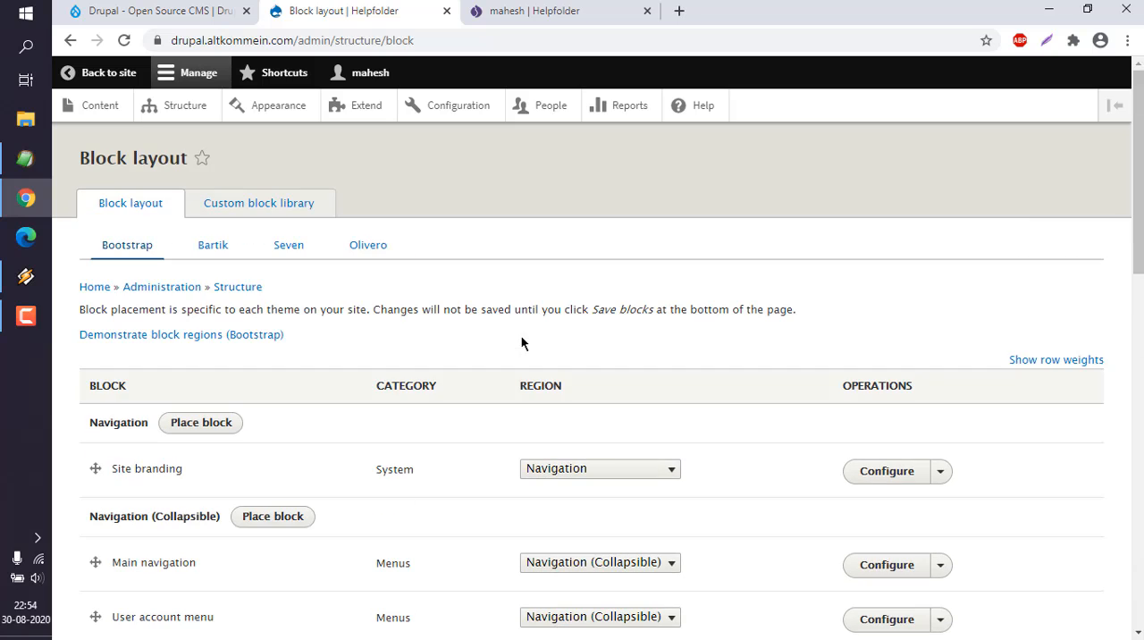
{"action": "left_click", "coordinate": [531, 7]}
{"action": "left_click", "coordinate": [123, 40]}
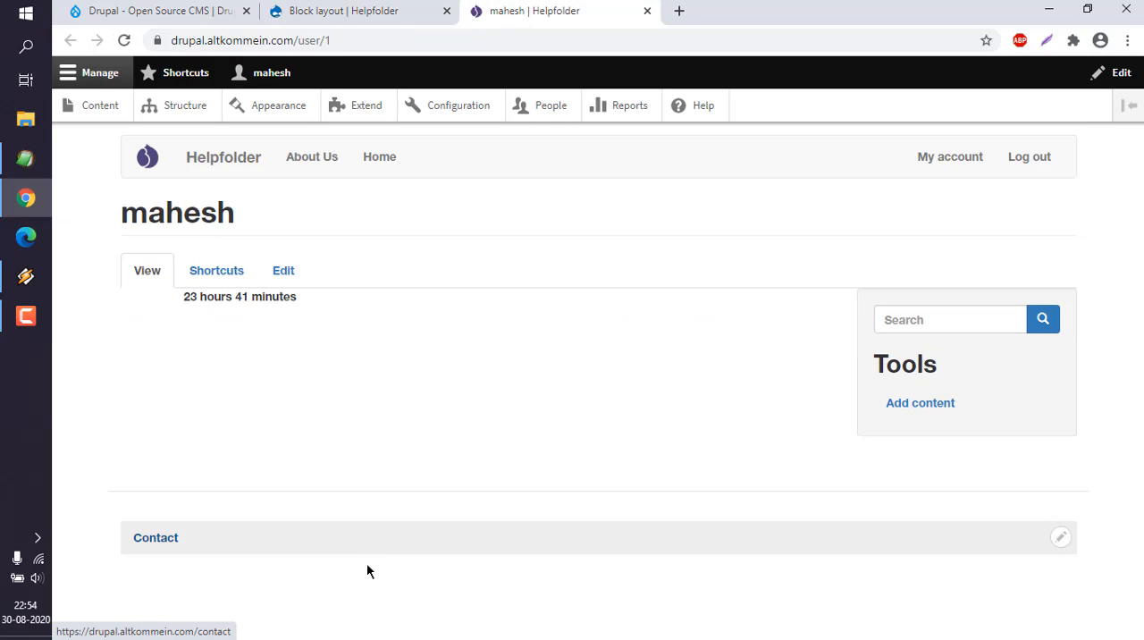
Step: Open the About Us page to check its footer, and go on to the site's front page
{"action": "left_click", "coordinate": [306, 161]}
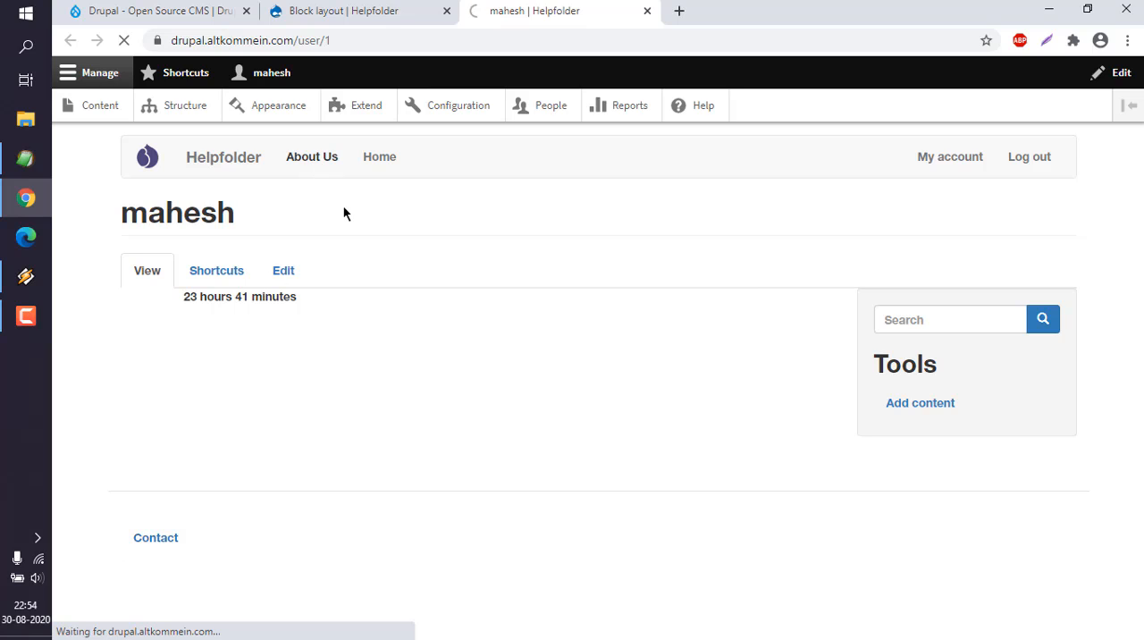
{"action": "scroll", "coordinate": [372, 273], "scroll_direction": "down", "scroll_amount": 3}
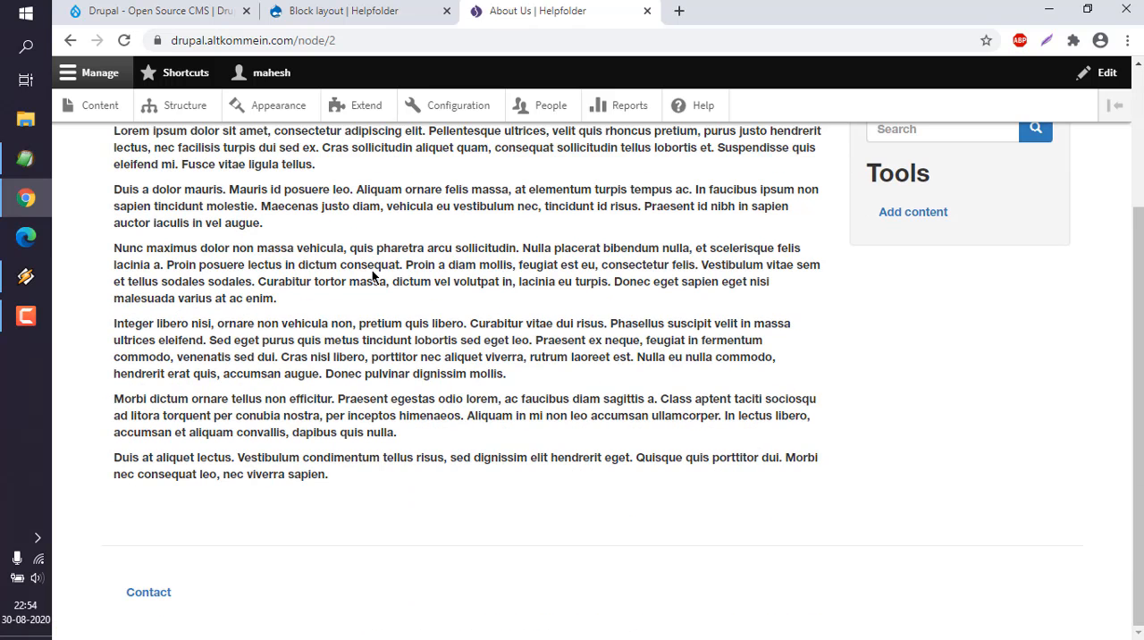
{"action": "scroll", "coordinate": [374, 275], "scroll_direction": "up", "scroll_amount": 3}
{"action": "left_click", "coordinate": [238, 165]}
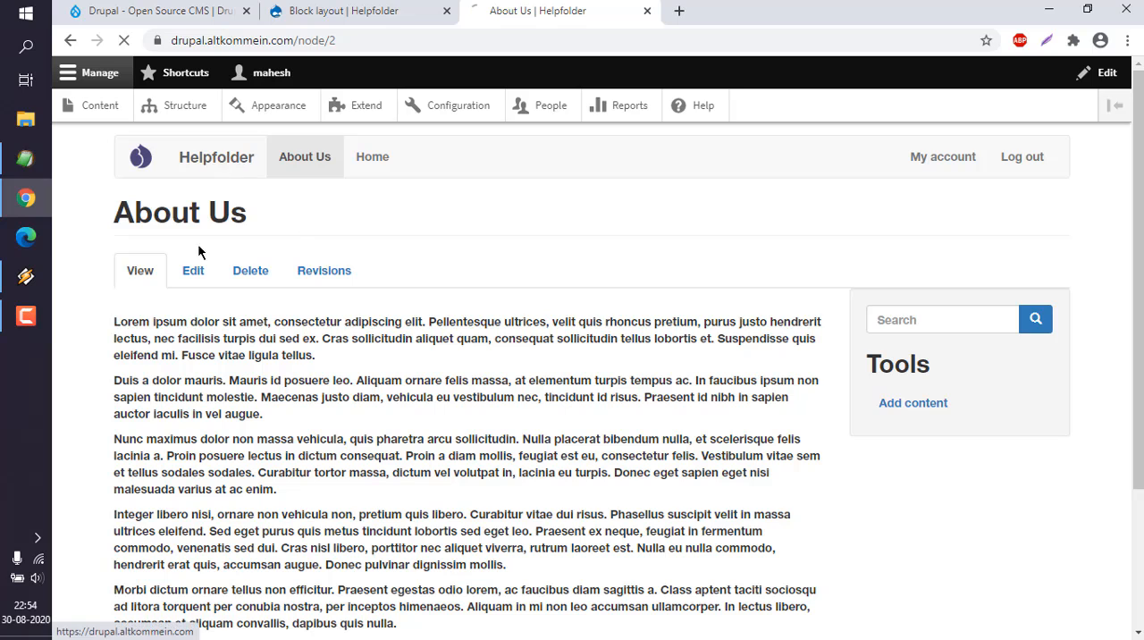